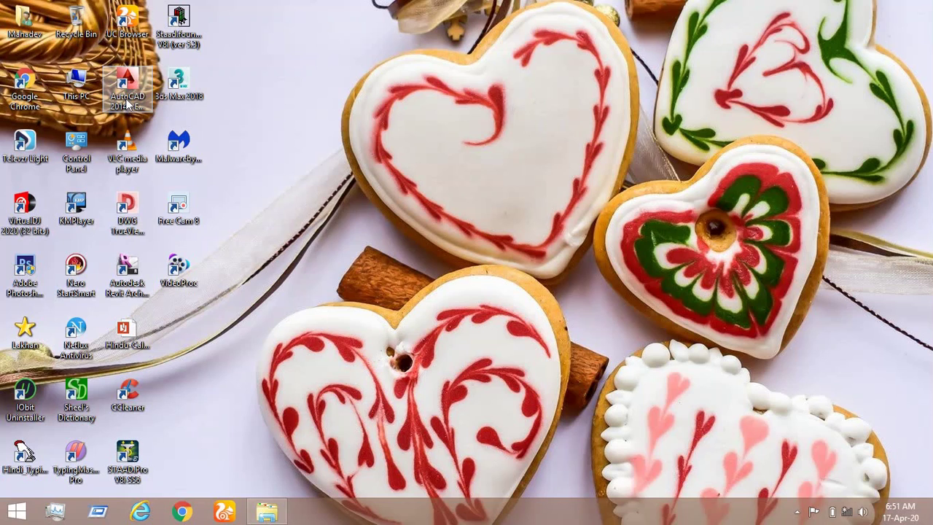
Launch AutoCAD 2014, minimize its Welcome window and maximize the main drawing window
right_click(128, 105)
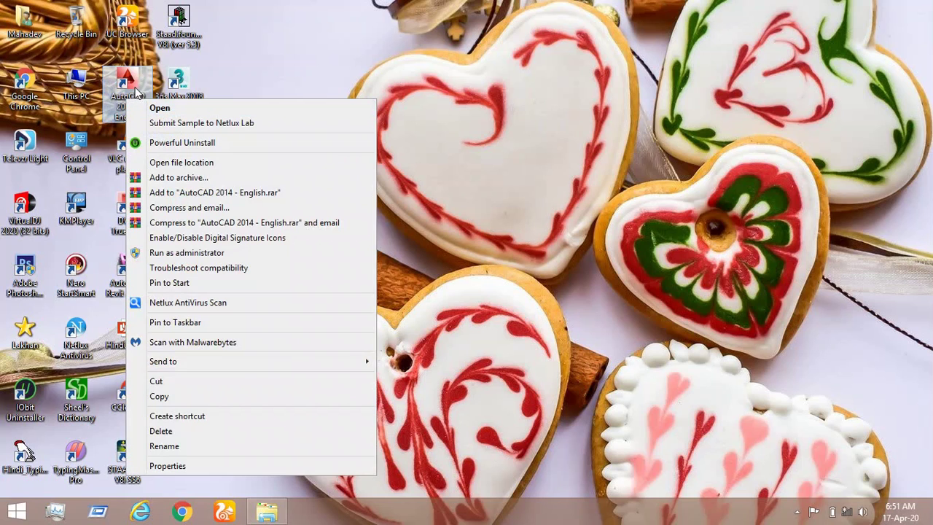
double_click(136, 88)
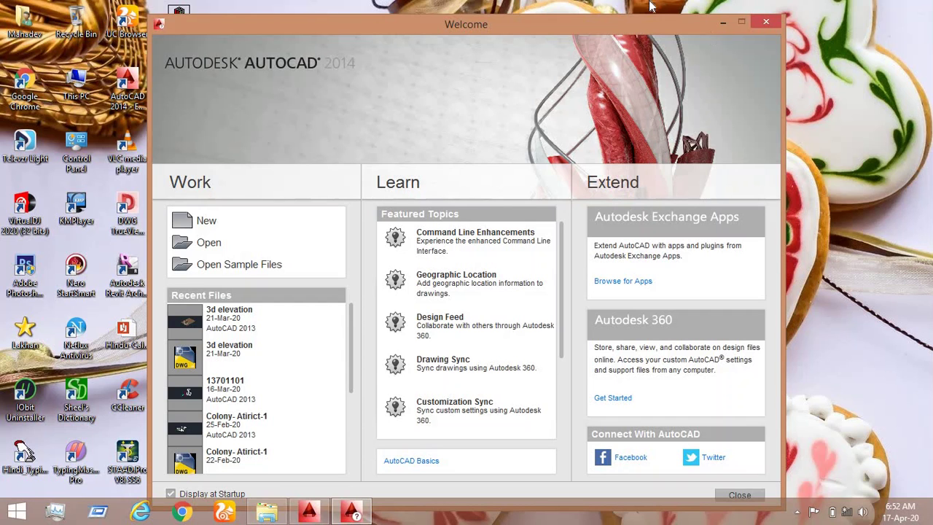
click(717, 24)
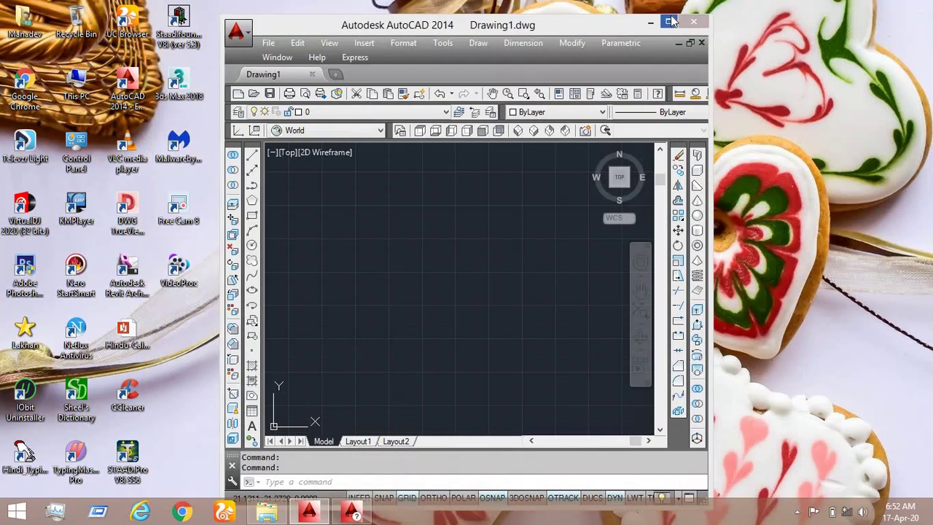
click(678, 16)
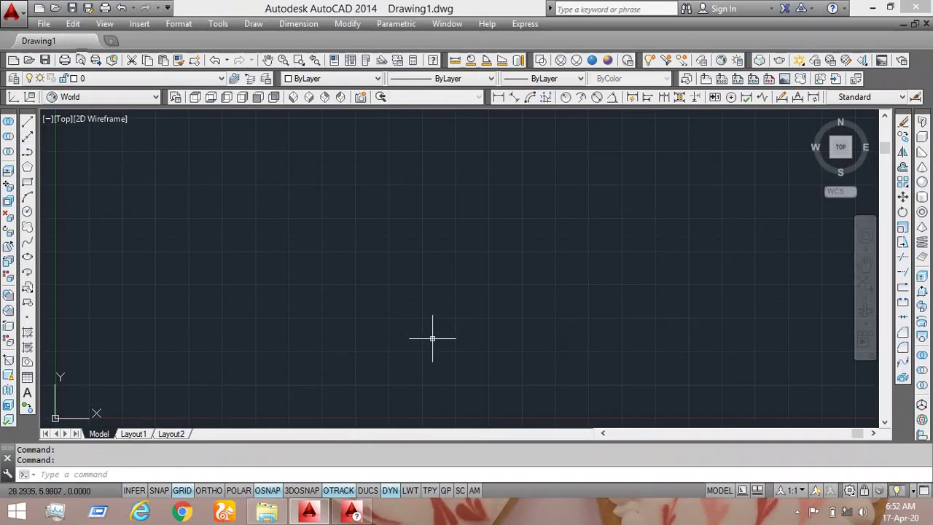
Bring back the Welcome window, look through its recent files list and close the window
click(352, 513)
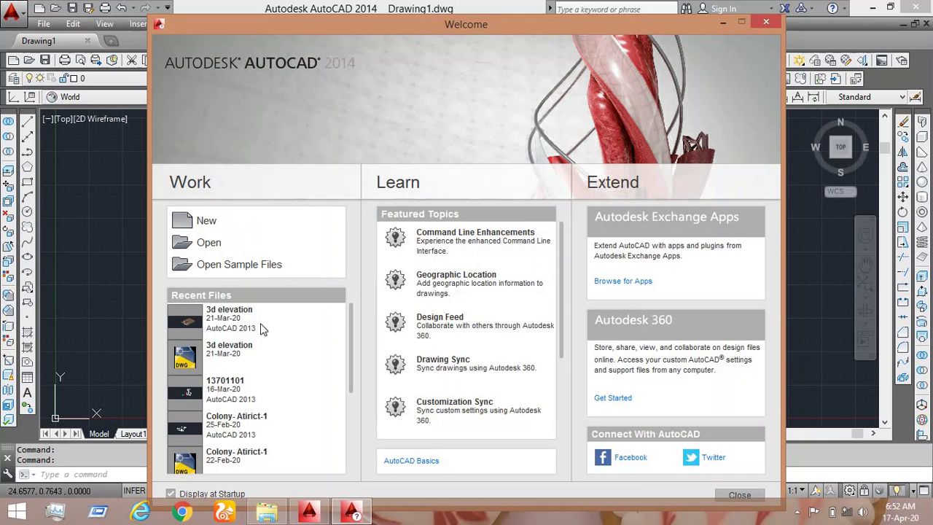
scroll(351, 402, down, 2)
scroll(352, 399, down, 3)
scroll(341, 386, up, 5)
scroll(345, 403, down, 5)
scroll(345, 368, up, 2)
scroll(345, 368, up, 3)
click(759, 23)
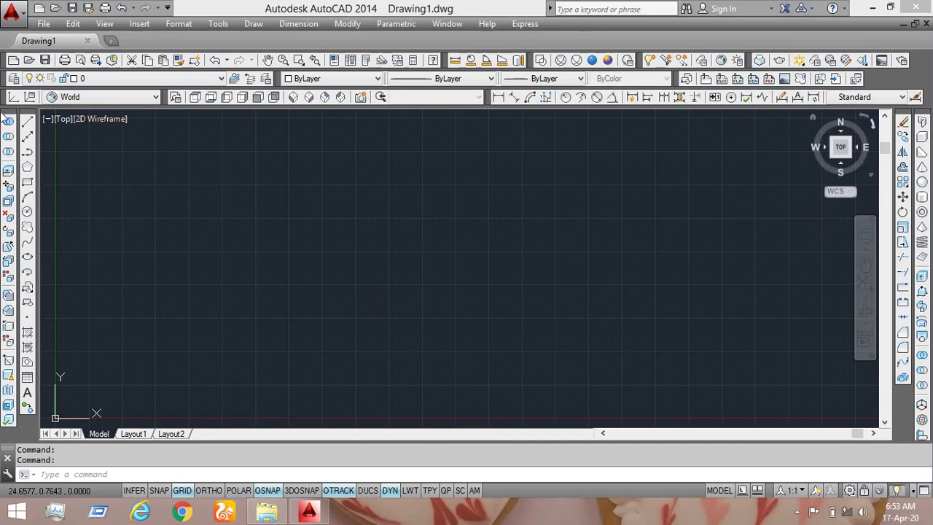
Switch to the Drafting & Annotation workspace and look through its Insert, Annotate and Layout tools
click(850, 489)
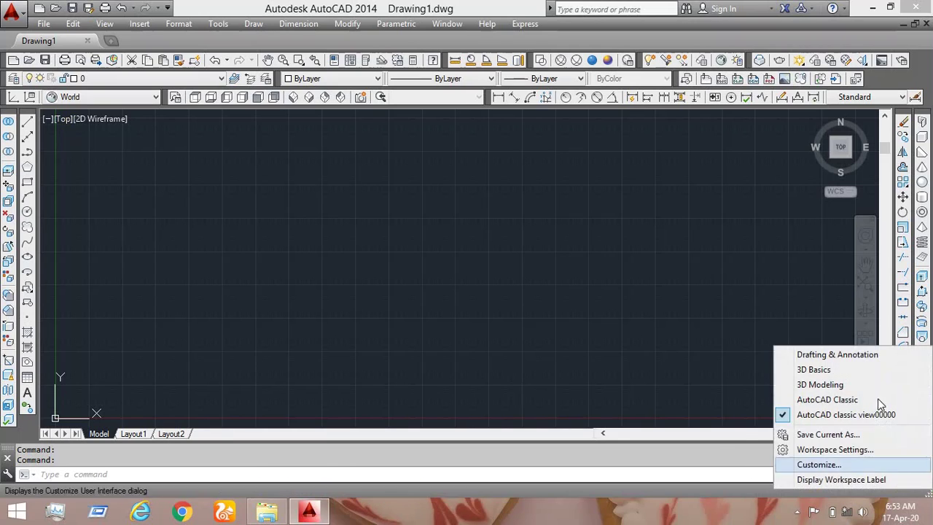
click(839, 356)
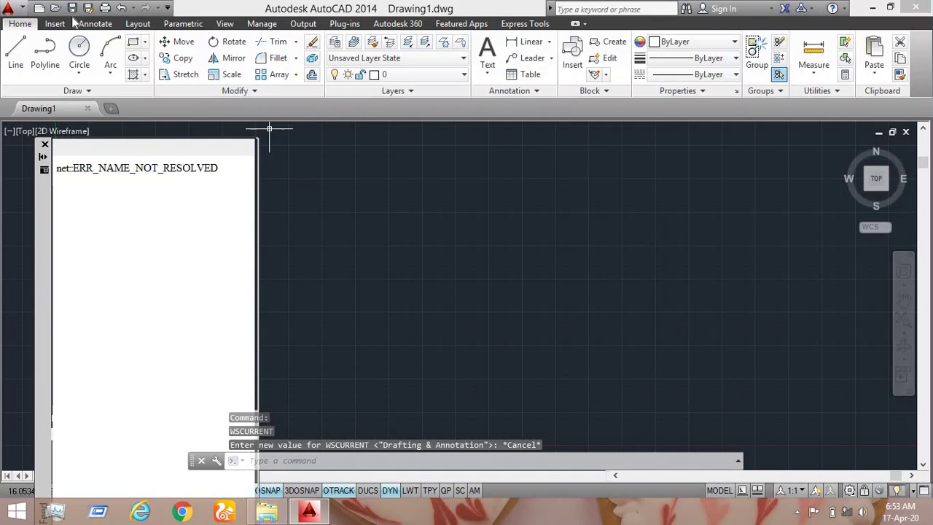
click(56, 24)
click(95, 26)
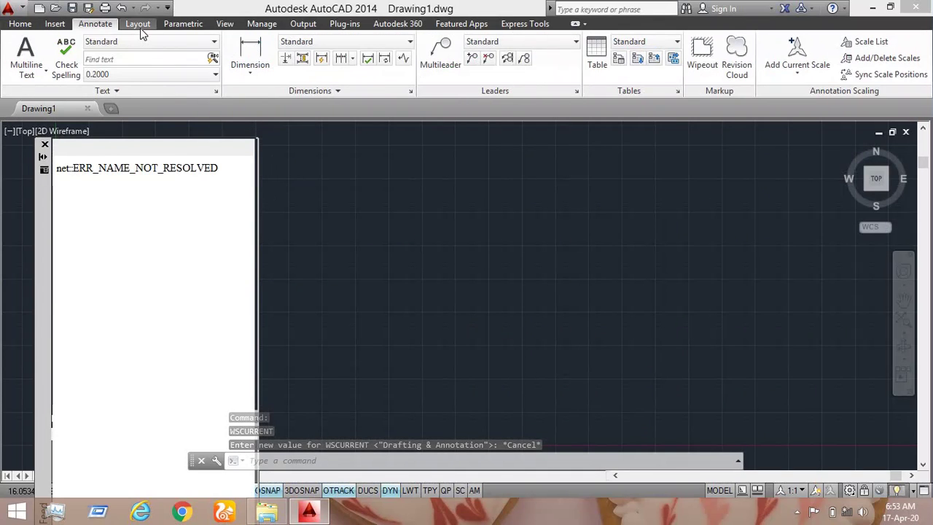
click(138, 24)
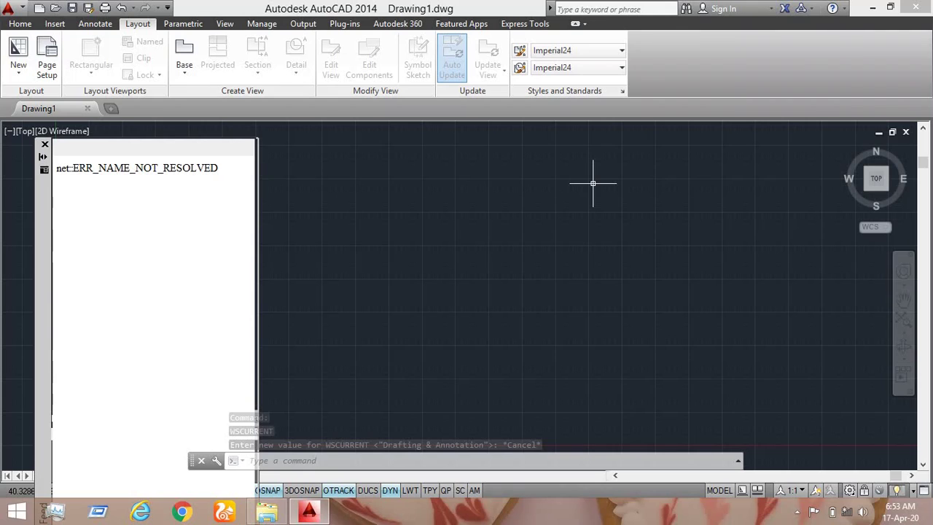
Switch to the 3D Basics workspace and look through its Render, Insert, Output, Plug-ins and Autodesk 360 tools
click(850, 491)
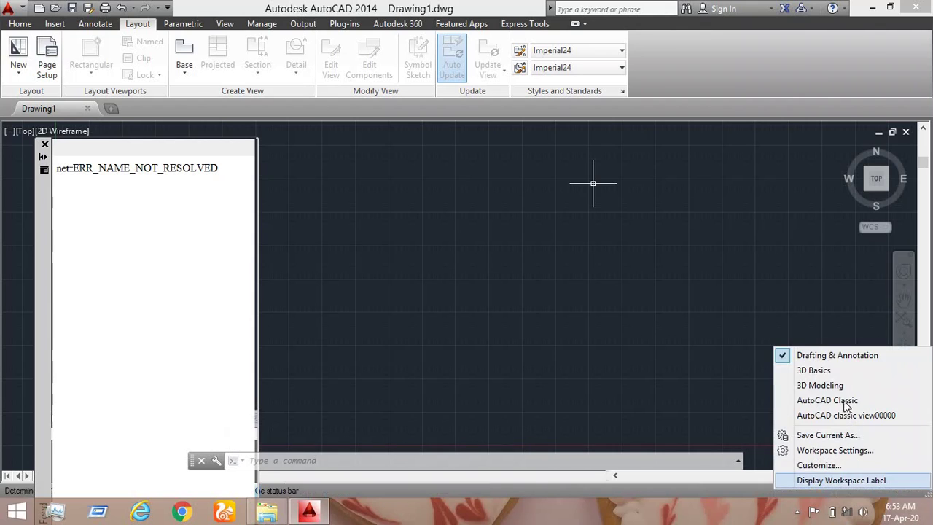
click(831, 371)
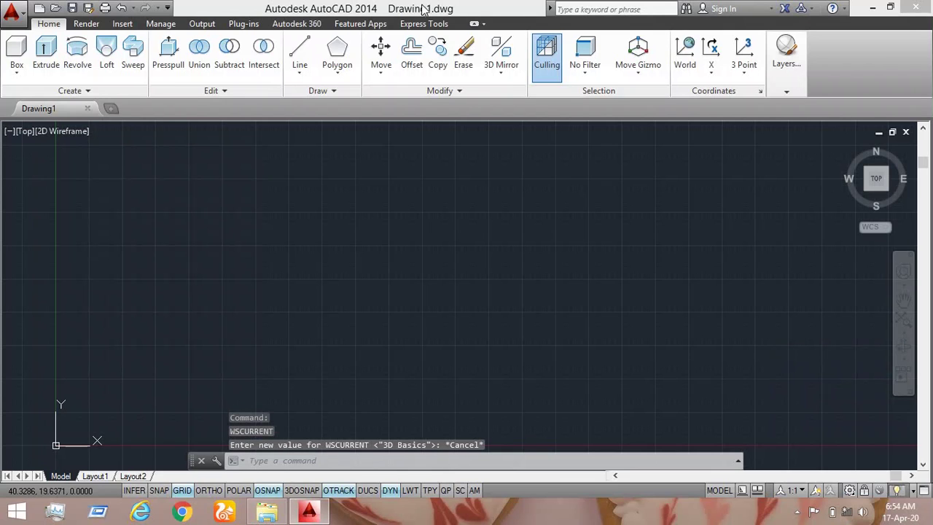
click(86, 24)
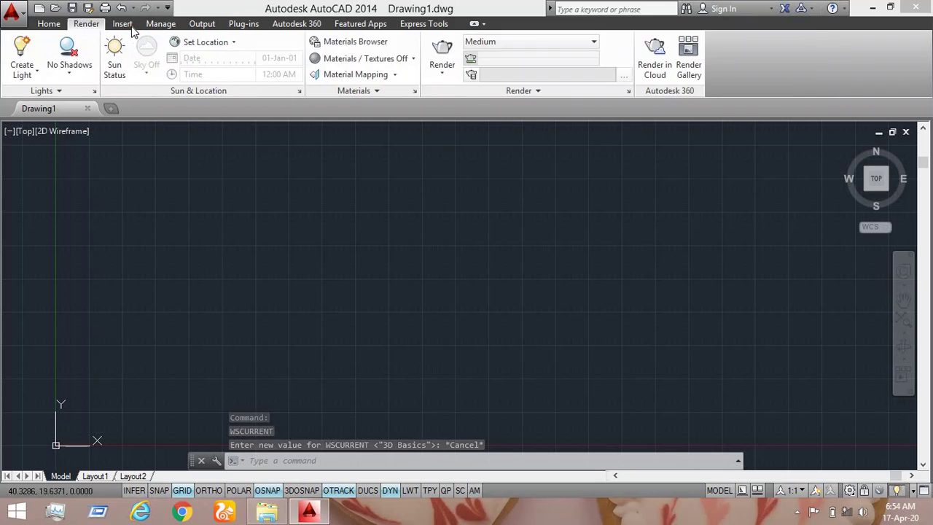
click(122, 24)
click(204, 24)
click(243, 24)
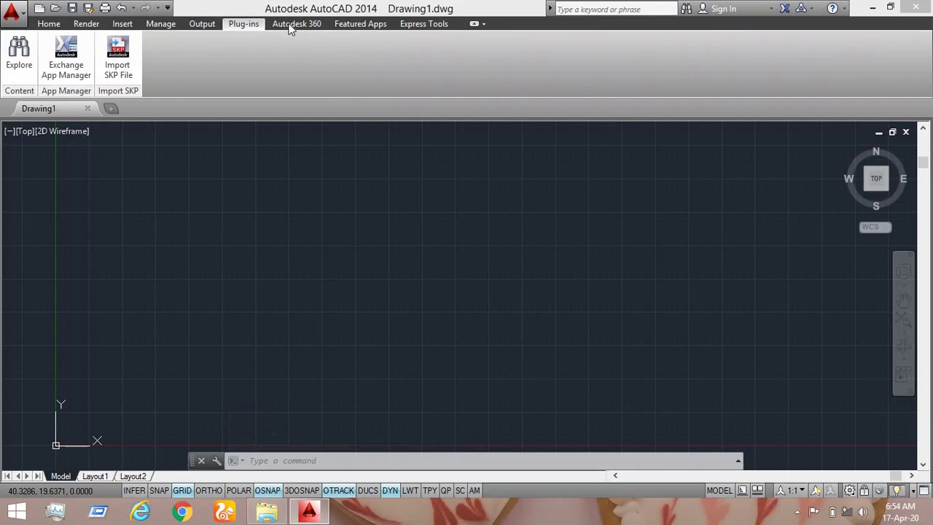
click(297, 24)
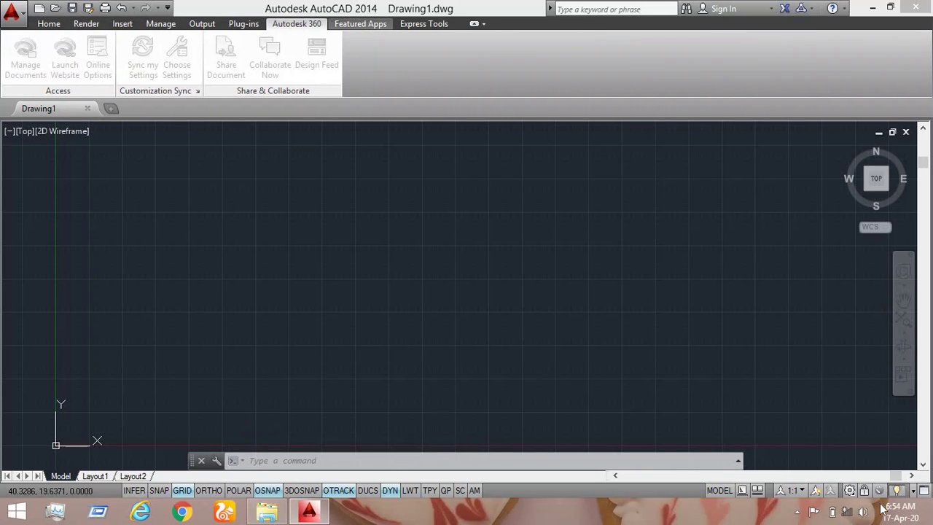
Switch to the 3D Modeling workspace and look through its solid, surface and mesh tools
click(850, 495)
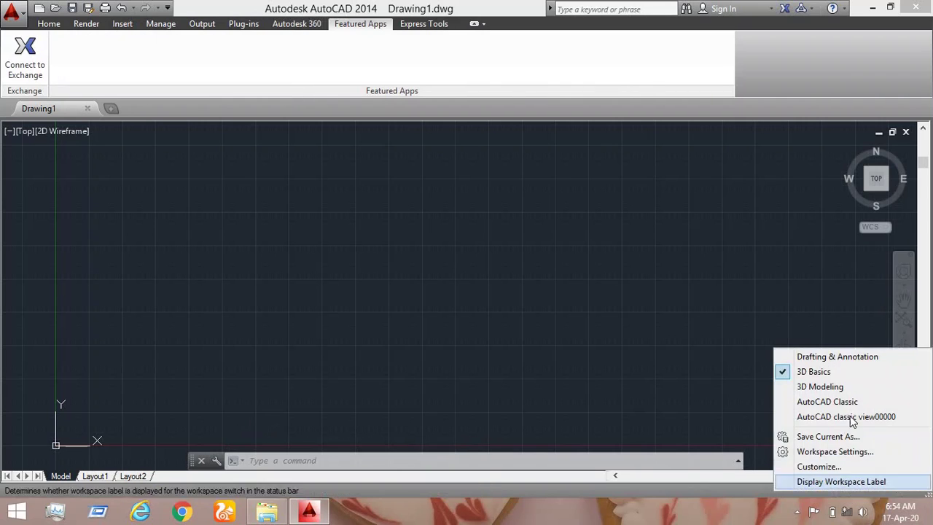
click(845, 387)
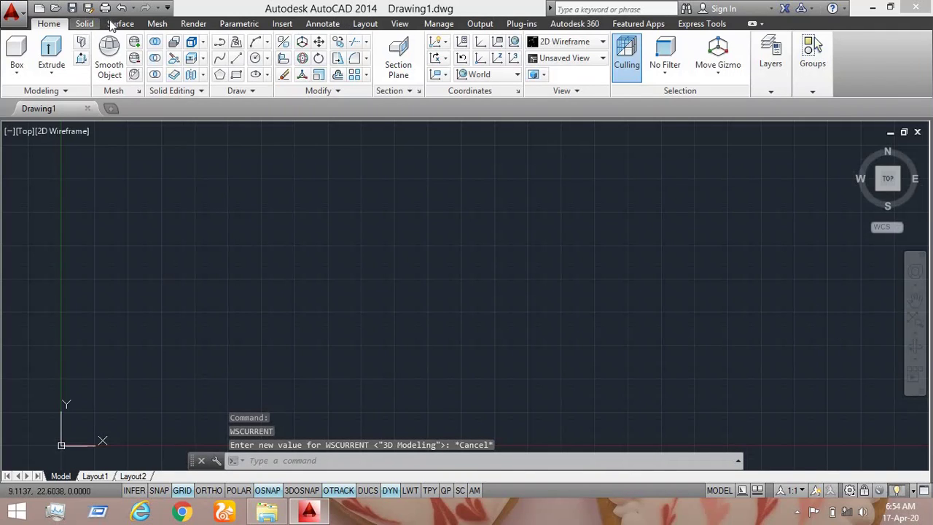
scroll(107, 25, down, 3)
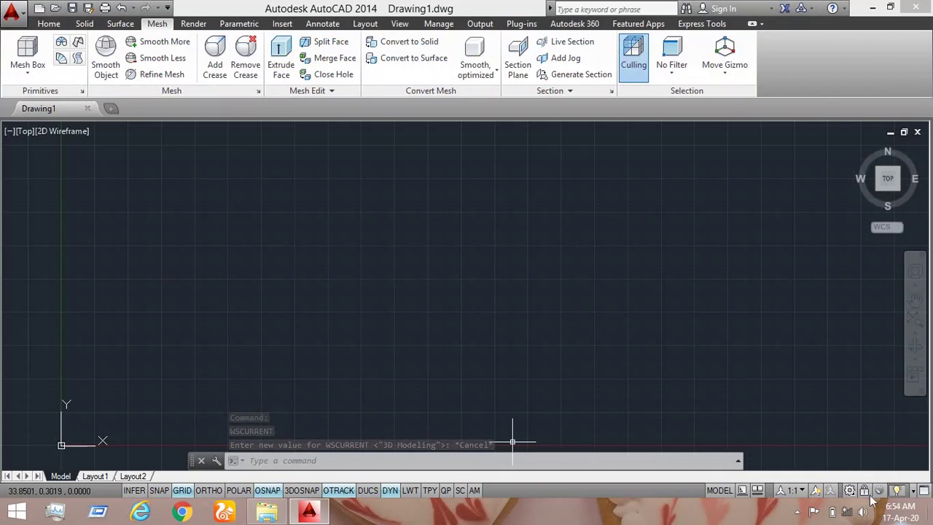
Switch the workspace back to AutoCAD classic view00000
click(850, 490)
click(844, 412)
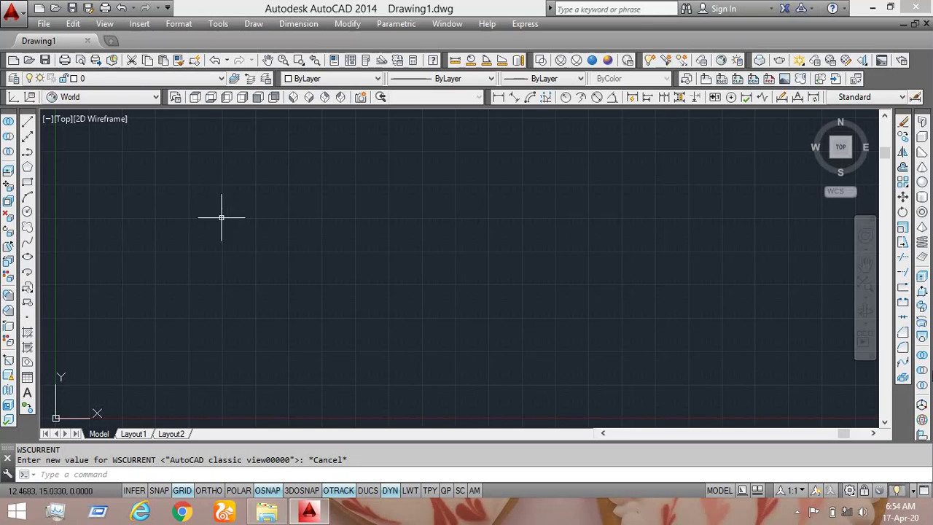
click(850, 490)
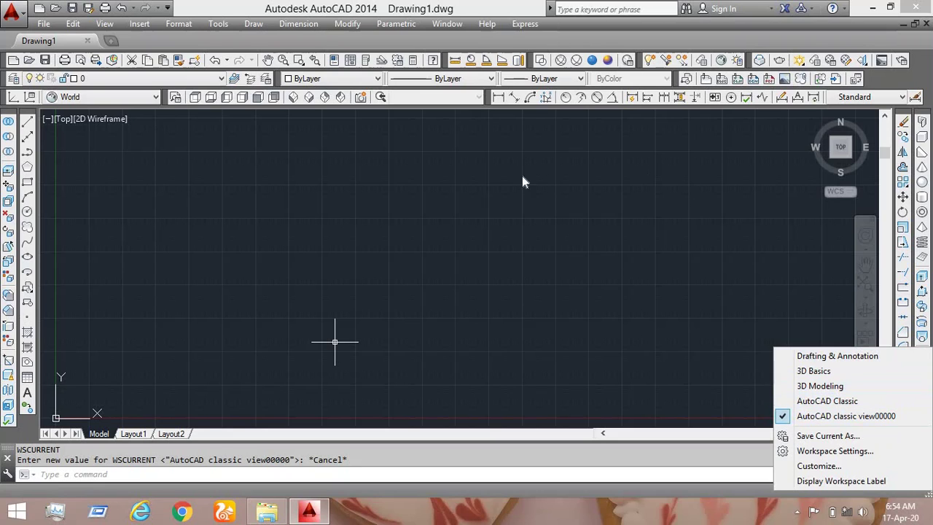
click(312, 162)
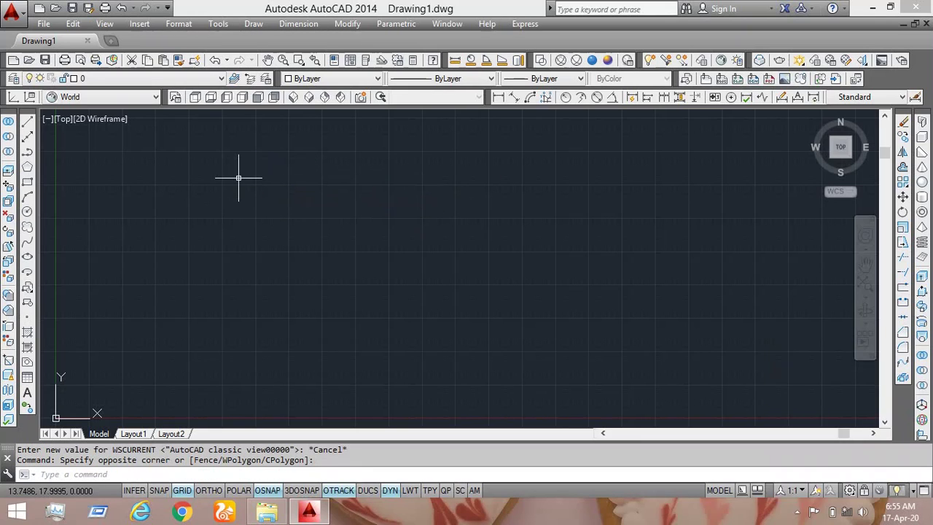
click(850, 493)
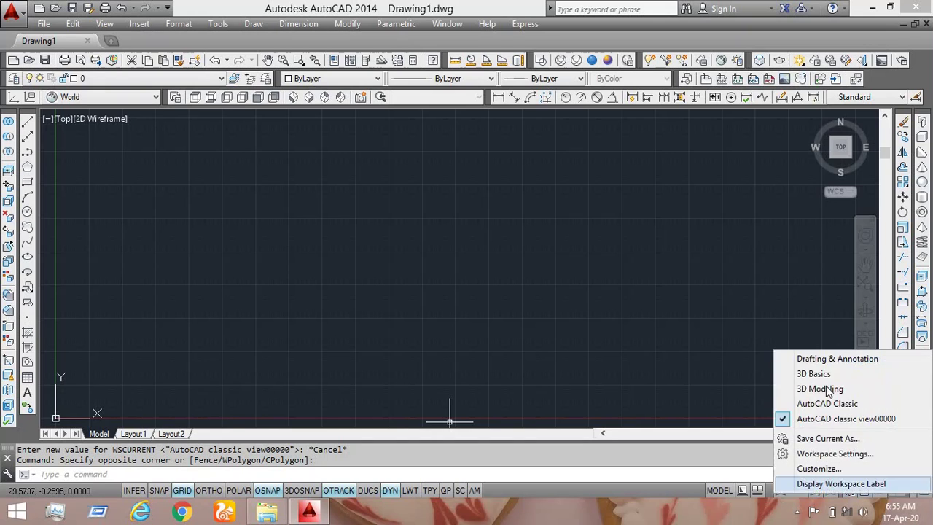
click(501, 365)
click(352, 372)
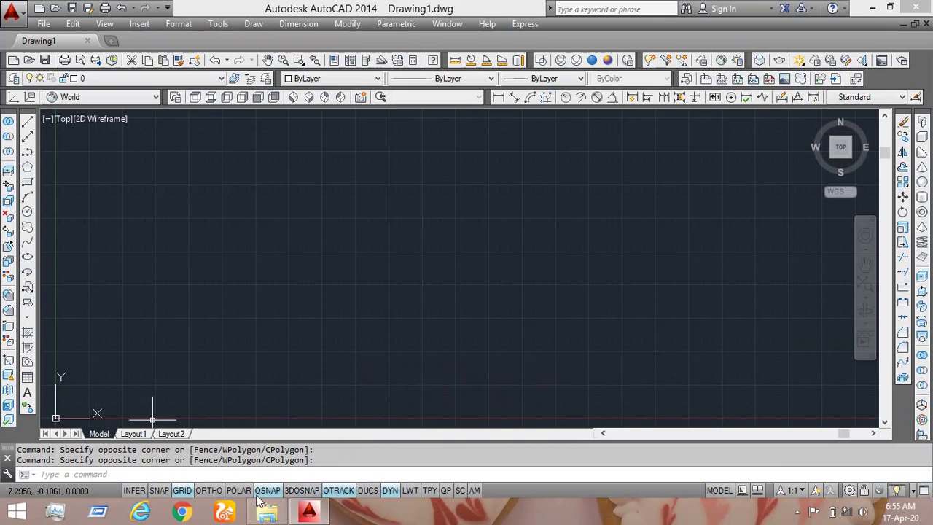
Turn on ortho mode and turn off the grid display in the drawing
click(208, 491)
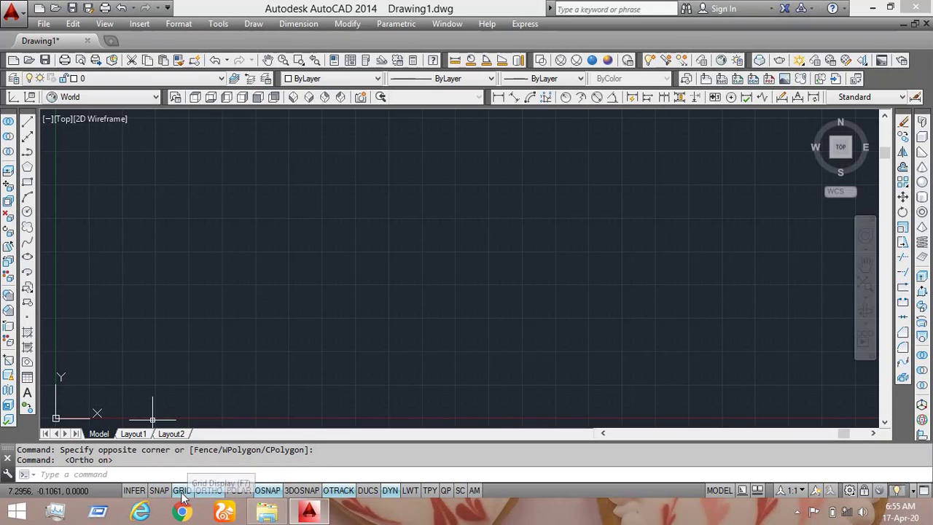
click(183, 492)
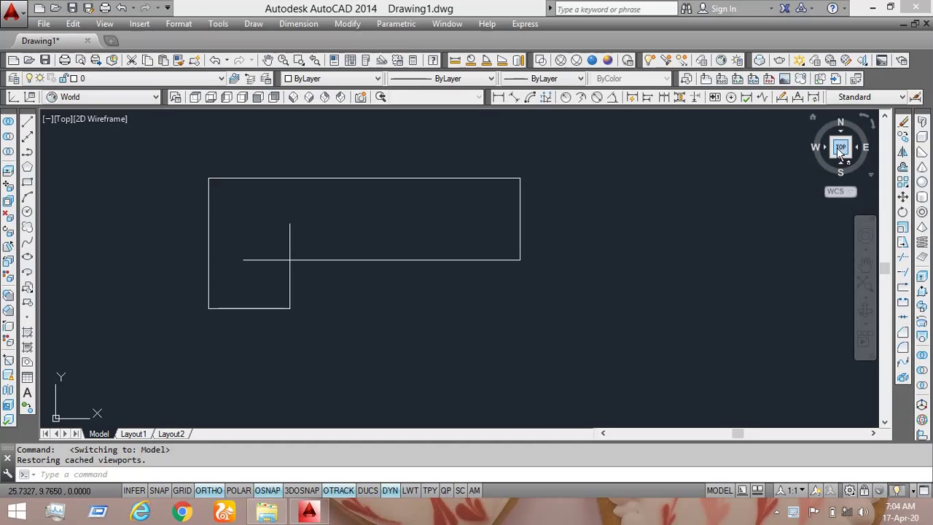
Examine the available visual styles and the colour, linetype and lineweight choices for objects
click(109, 122)
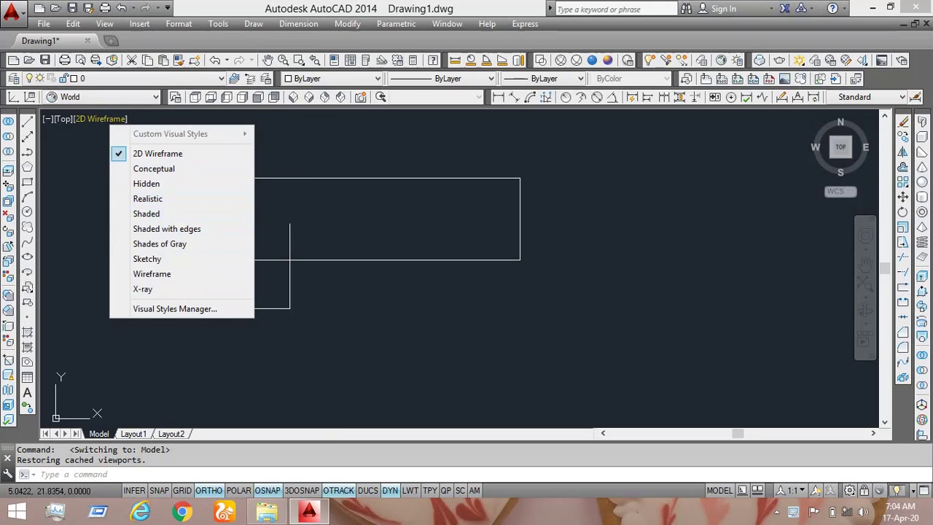
click(80, 193)
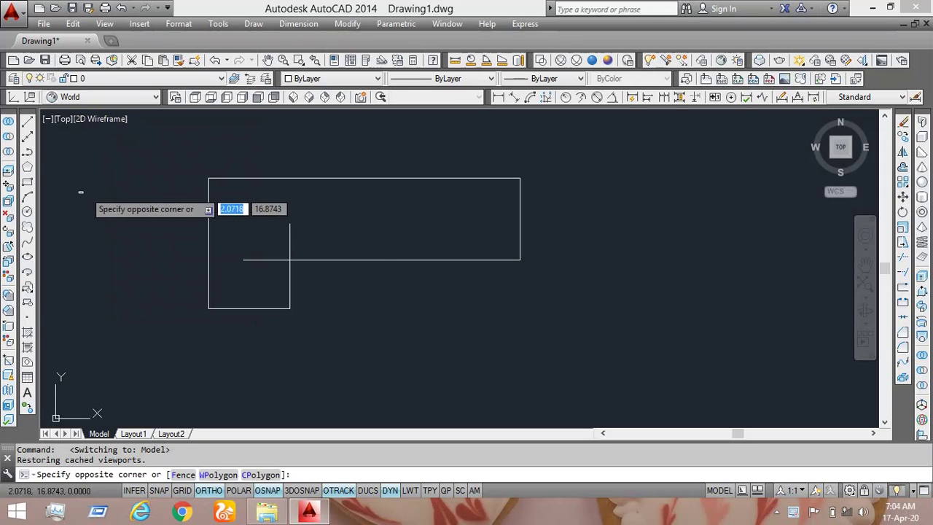
click(178, 257)
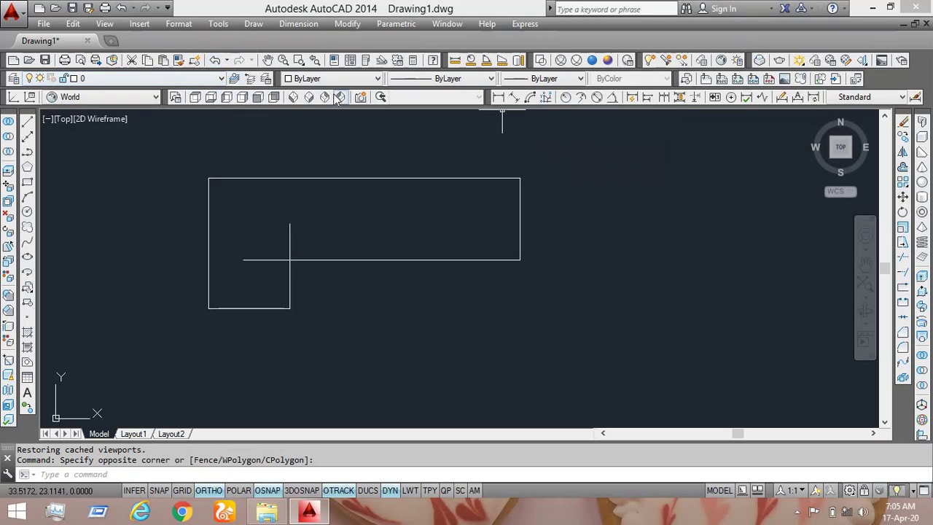
click(315, 76)
click(315, 75)
click(472, 83)
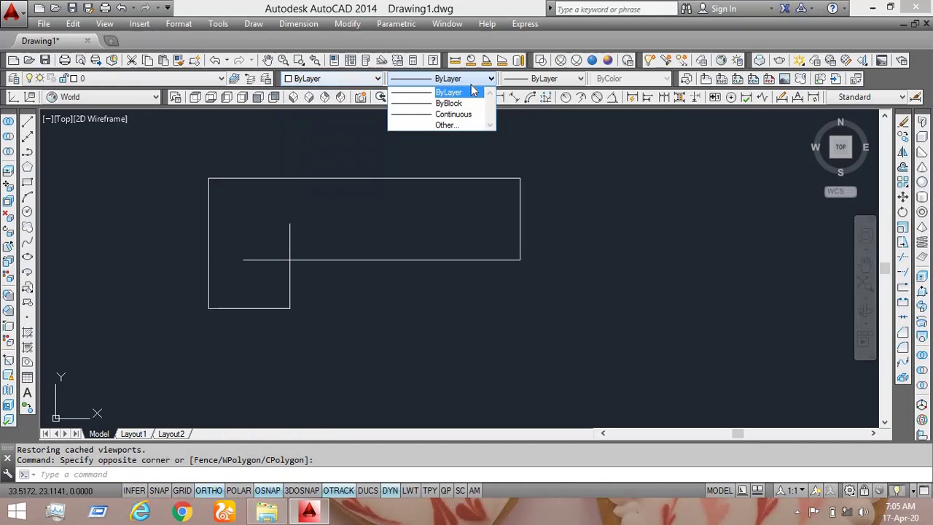
click(471, 83)
click(532, 80)
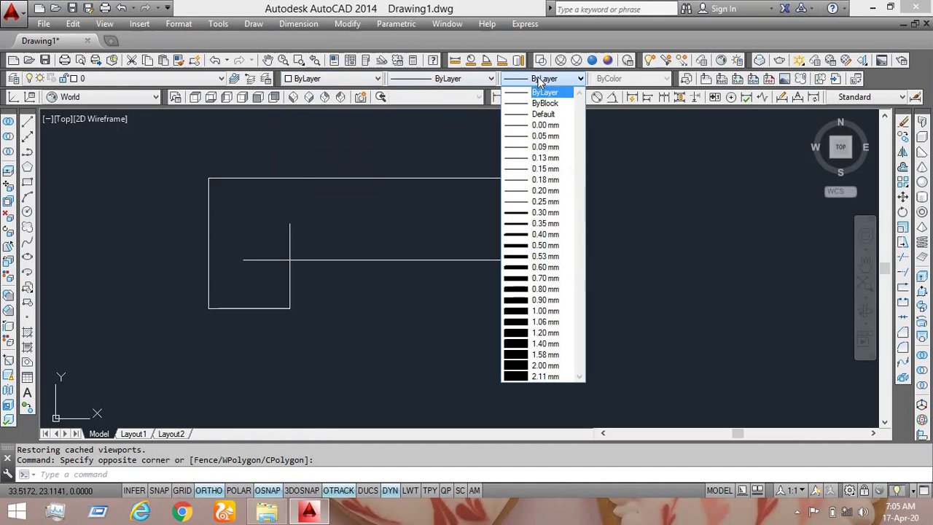
click(568, 81)
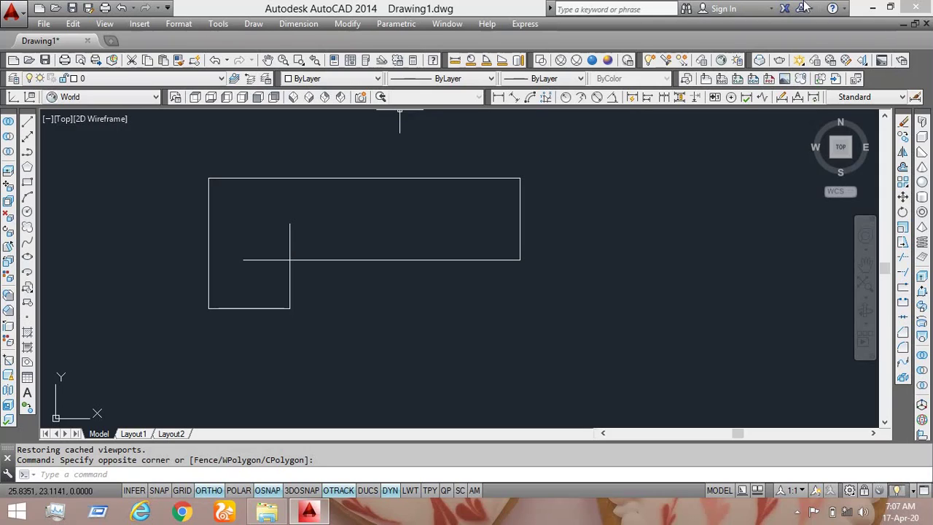
Examine the application's recent documents and its open, save as, export, publish, print and close options
click(10, 16)
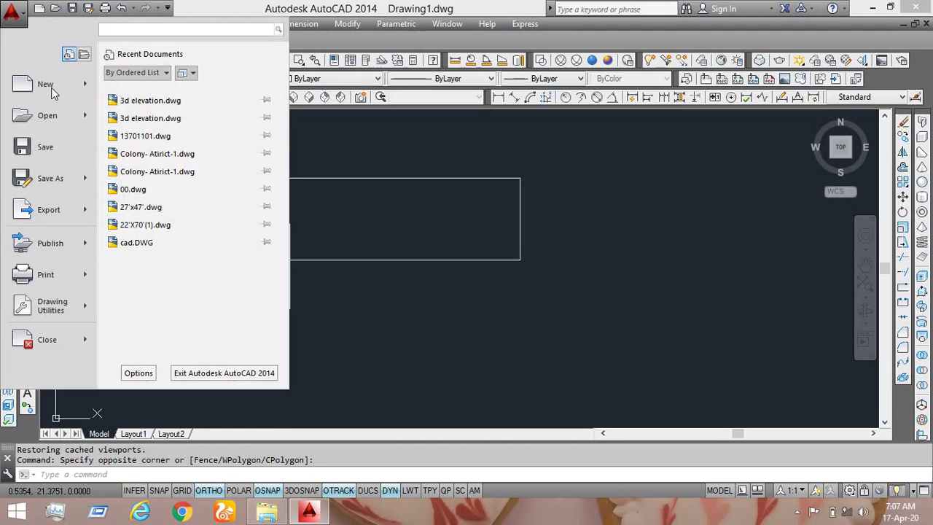
mouse_move(45, 84)
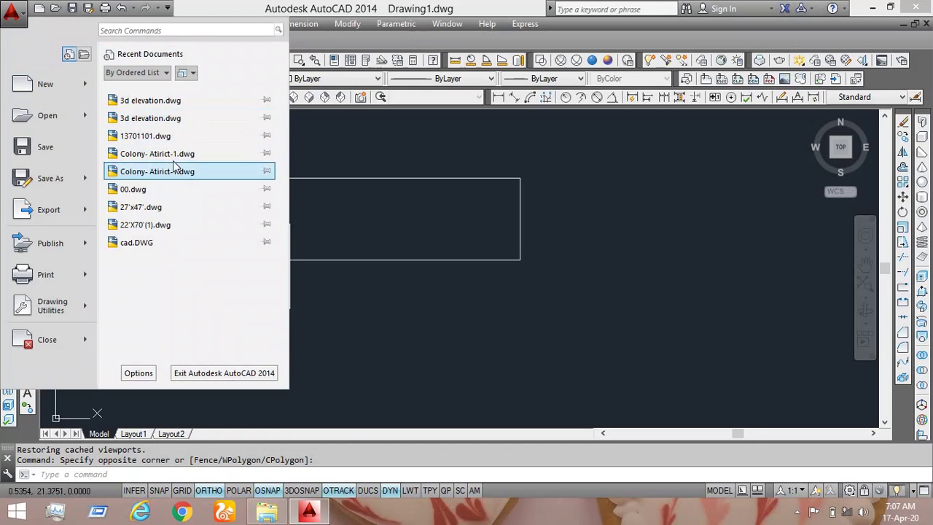
mouse_move(63, 126)
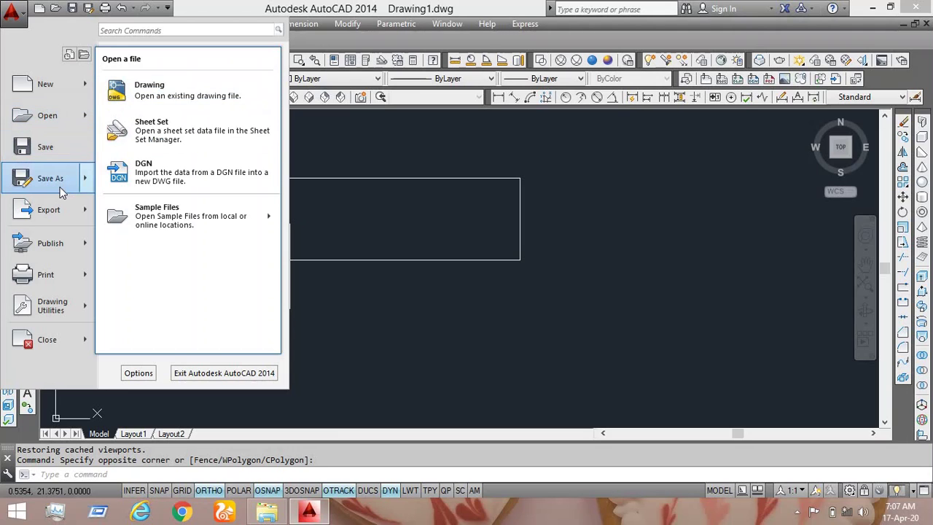
mouse_move(58, 181)
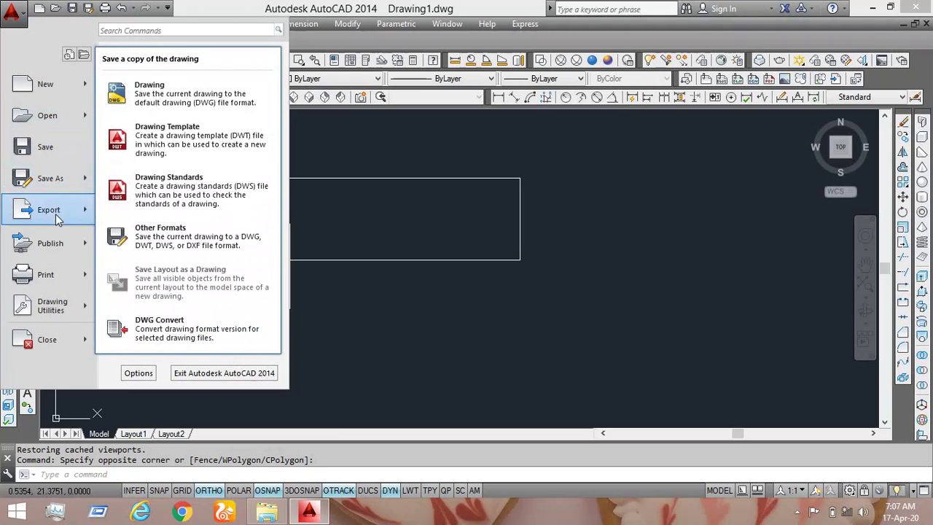
mouse_move(53, 220)
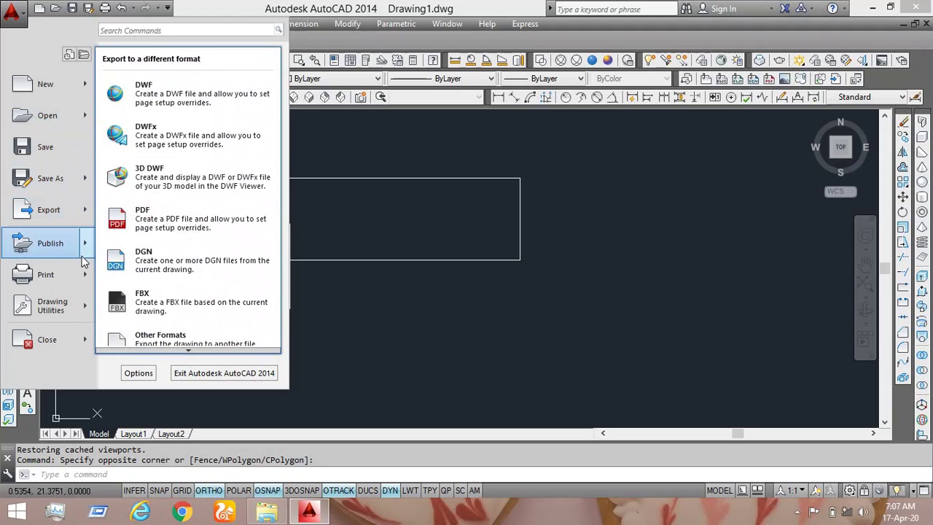
mouse_move(82, 255)
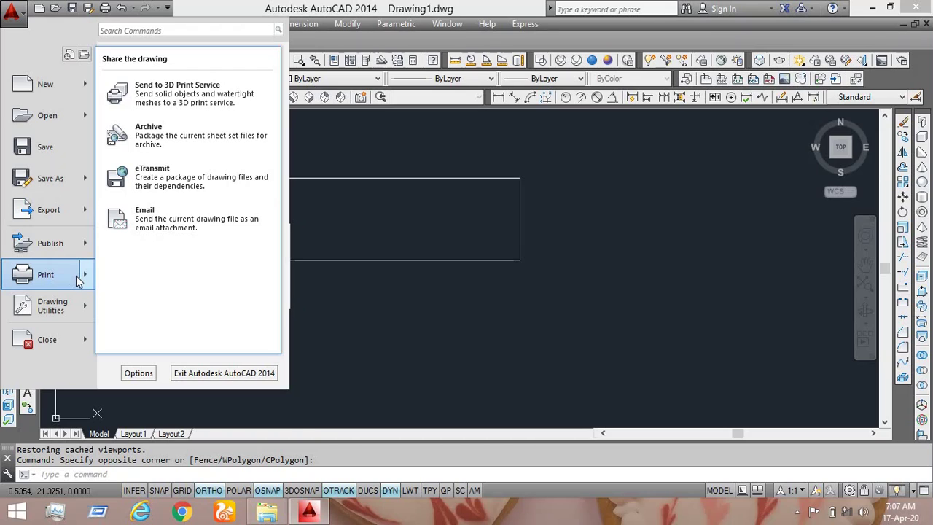
mouse_move(79, 281)
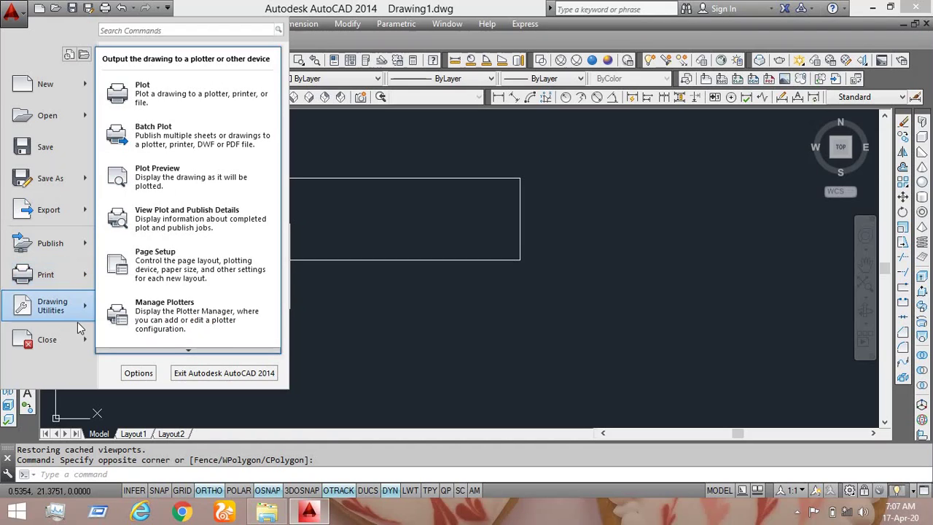
mouse_move(77, 340)
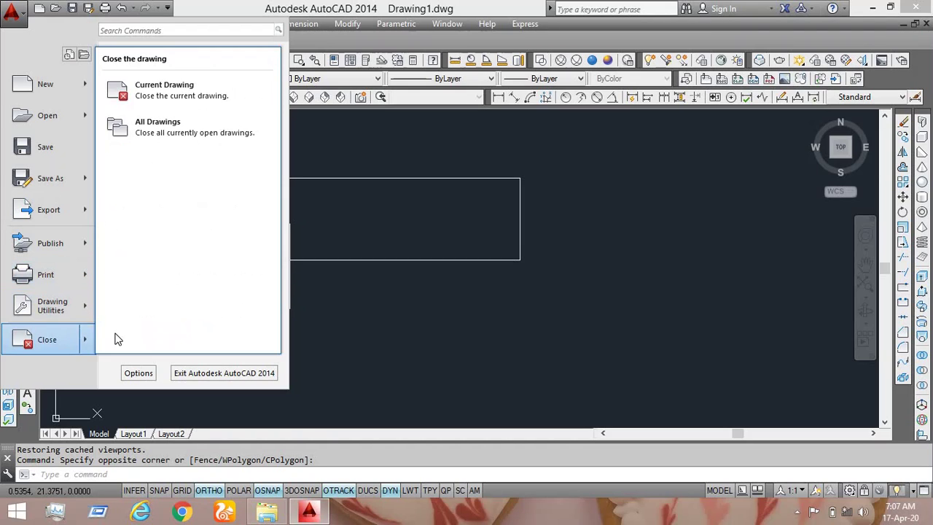
click(343, 332)
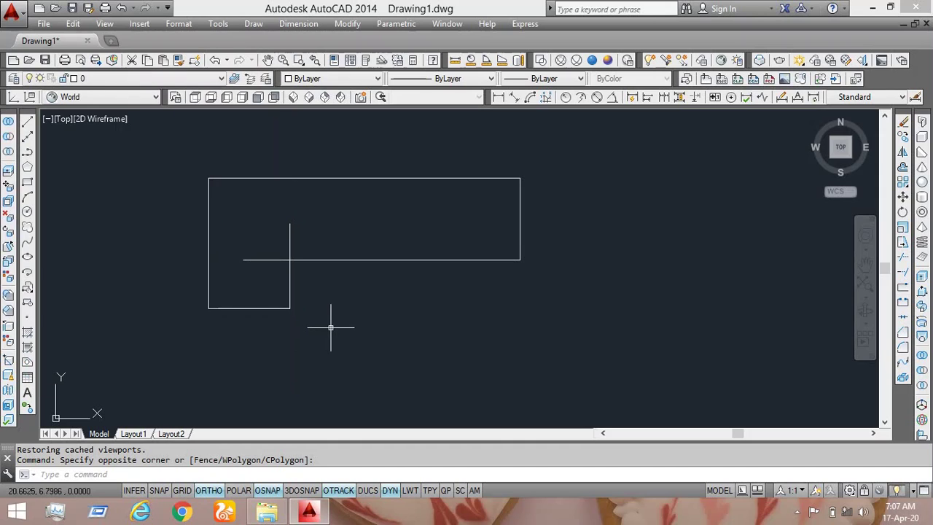